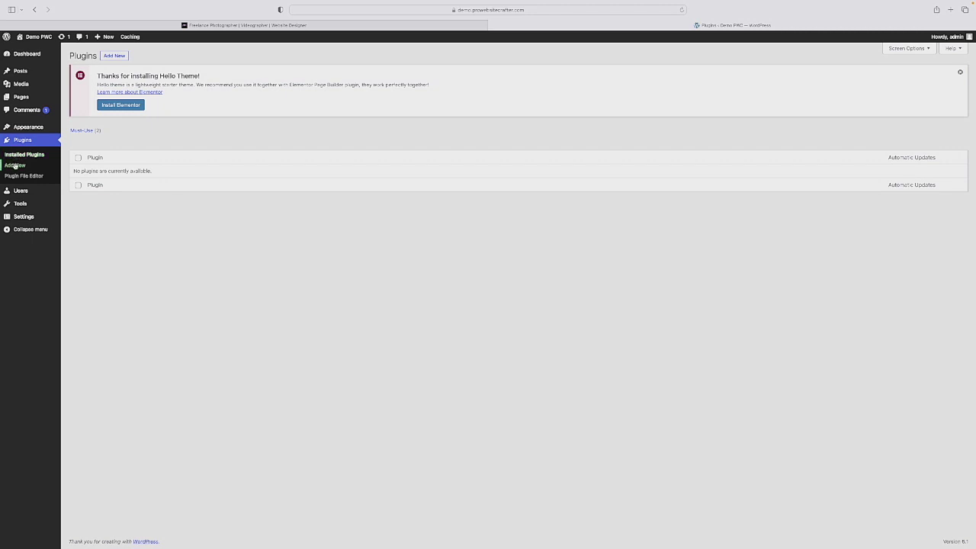
Search the plugin directory for "elementor", and install and activate the Elementor Website Builder plugin.
{"action": "left_click", "coordinate": [14, 165]}
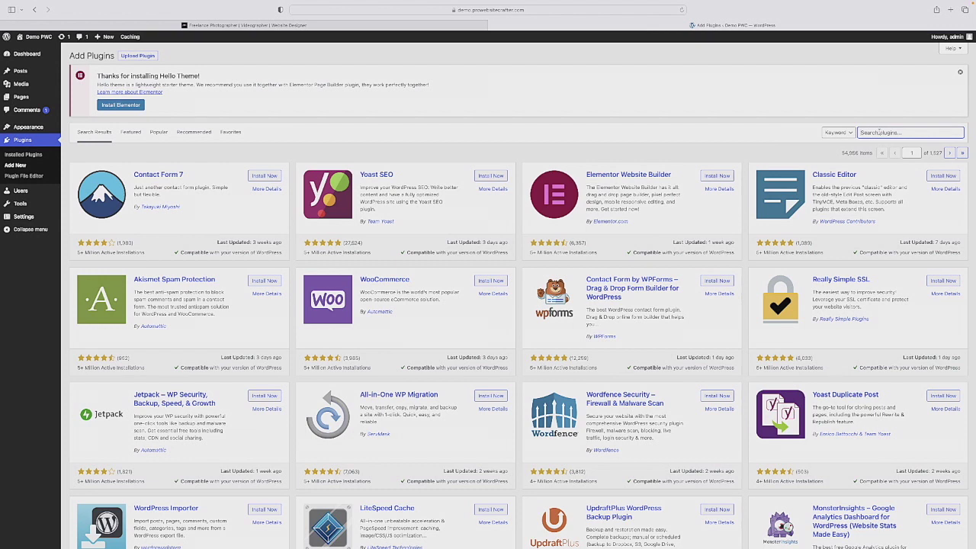
{"action": "type", "text": "elementor"}
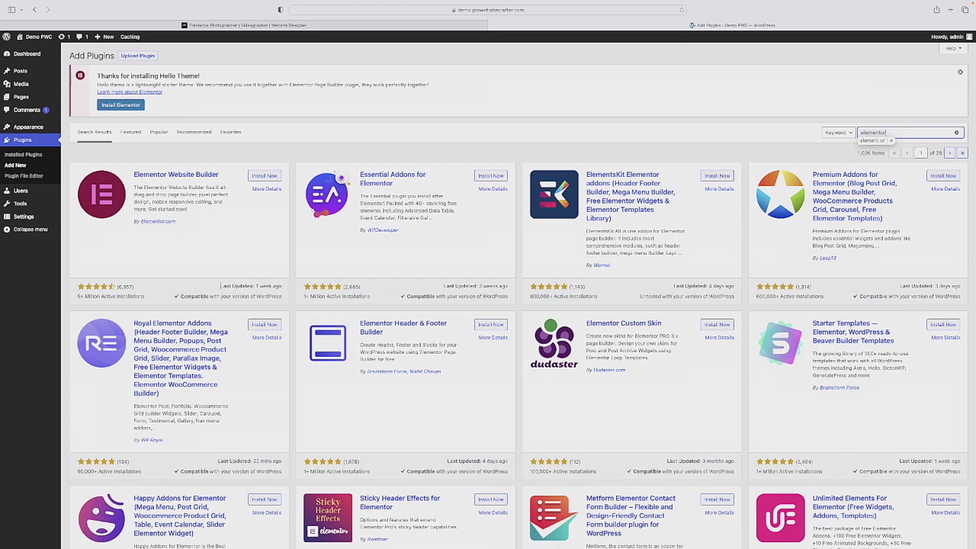
{"action": "left_click_drag", "start_coordinate": [219, 288], "coordinate": [281, 287]}
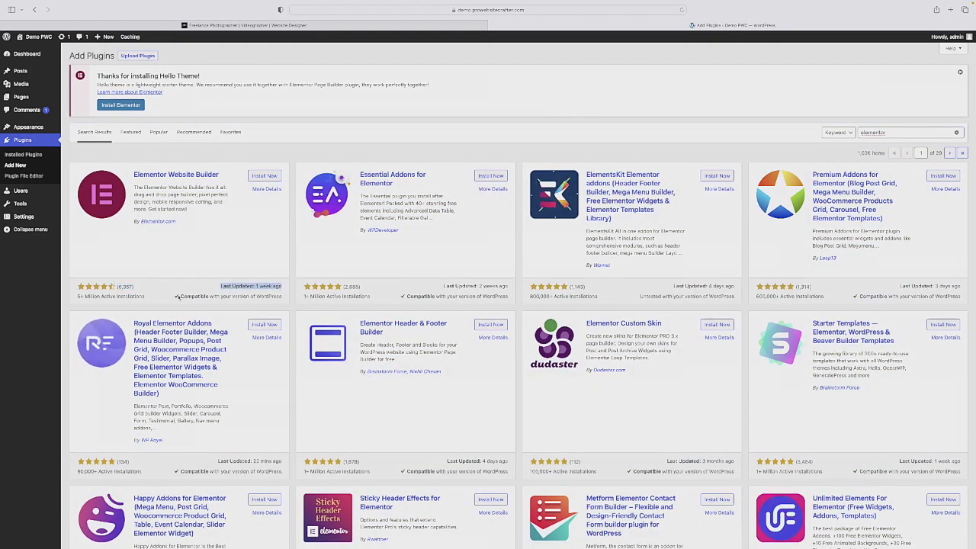
{"action": "left_click_drag", "start_coordinate": [175, 297], "coordinate": [282, 305]}
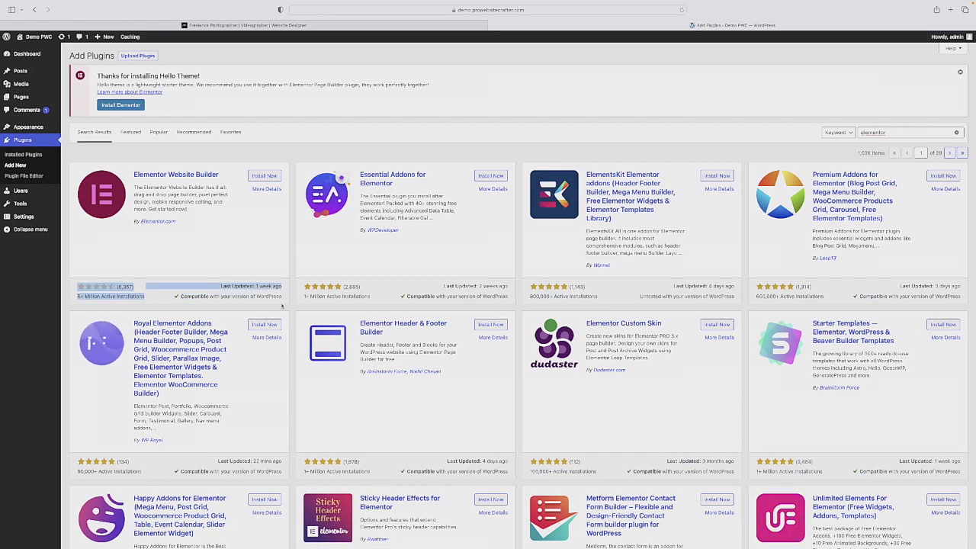
{"action": "left_click", "coordinate": [281, 300]}
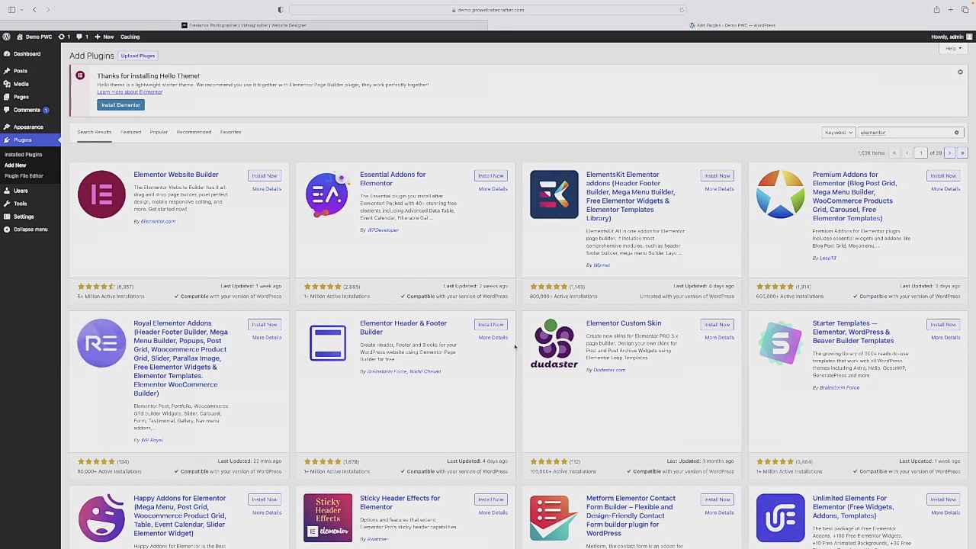
{"action": "scroll", "coordinate": [621, 396], "scroll_direction": "down", "scroll_amount": 1}
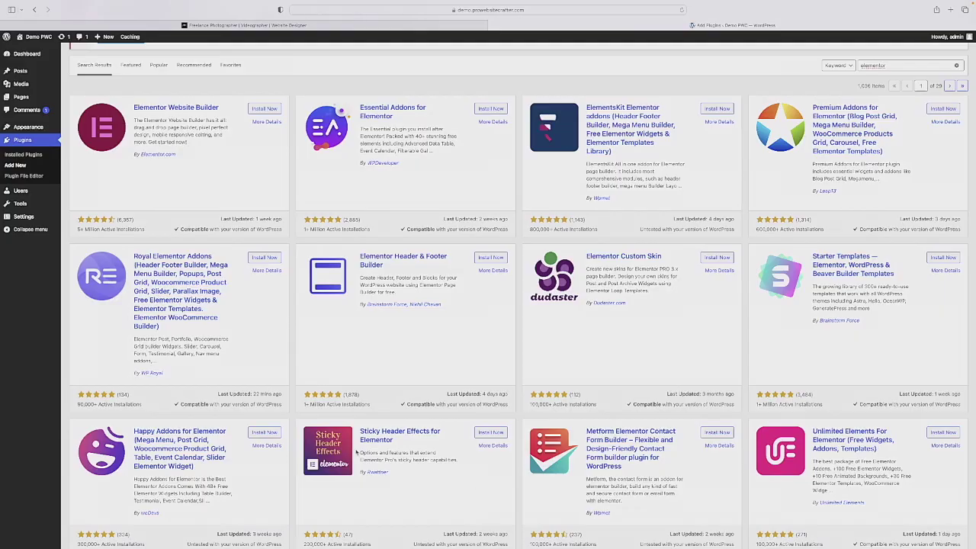
{"action": "scroll", "coordinate": [484, 356], "scroll_direction": "down", "scroll_amount": 5}
{"action": "scroll", "coordinate": [484, 357], "scroll_direction": "up", "scroll_amount": 1}
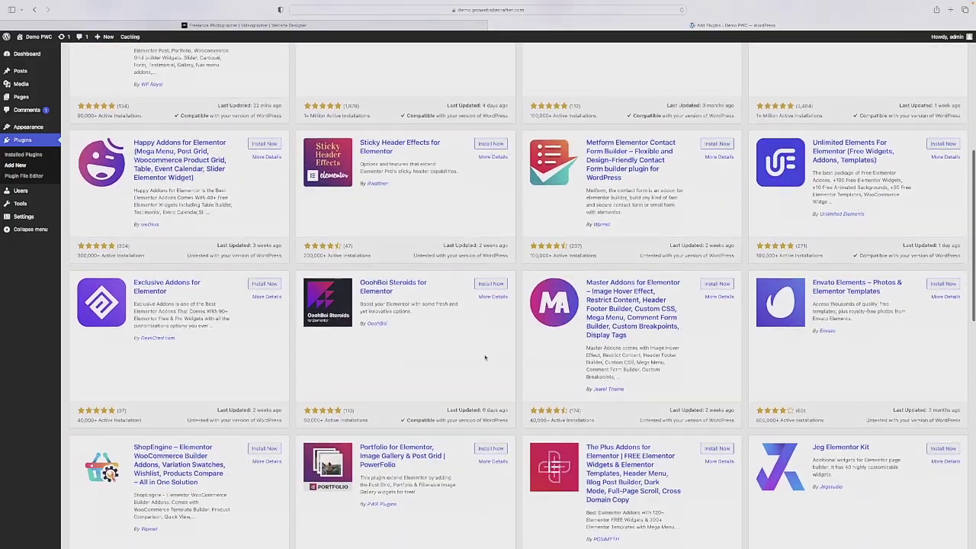
{"action": "scroll", "coordinate": [485, 357], "scroll_direction": "up", "scroll_amount": 2}
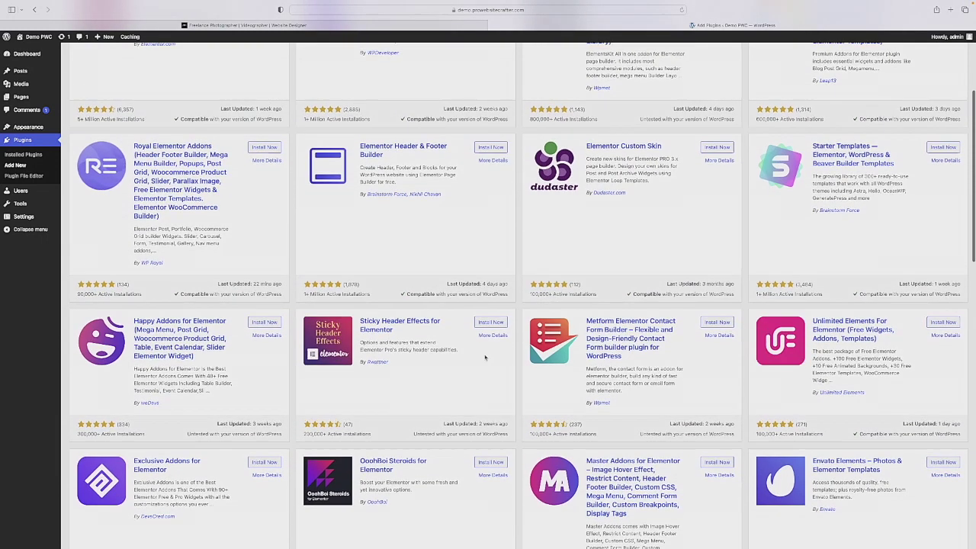
{"action": "scroll", "coordinate": [458, 351], "scroll_direction": "up", "scroll_amount": 3}
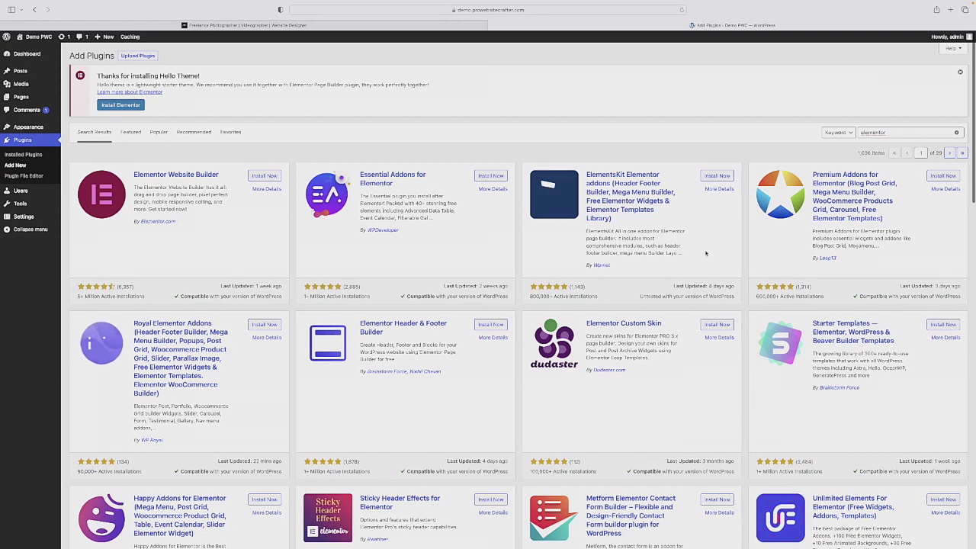
{"action": "left_click", "coordinate": [263, 176]}
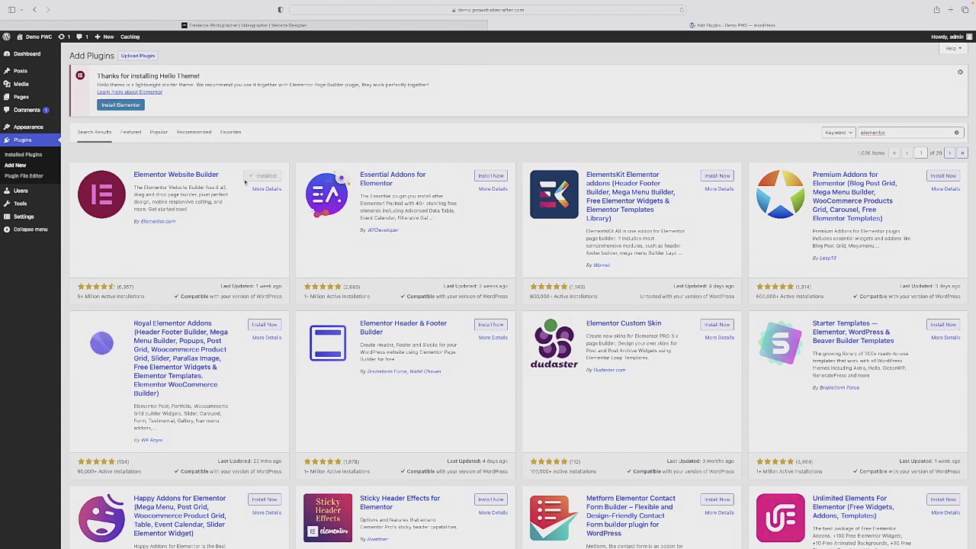
{"action": "left_click", "coordinate": [269, 176]}
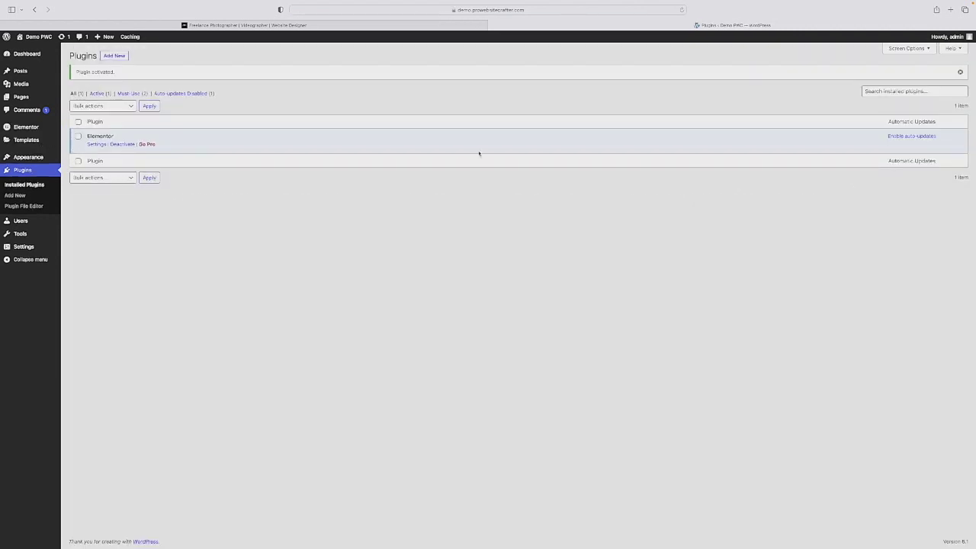
Search the plugin directory for "updraft plus" and install the UpdraftPlus WordPress Backup Plugin, staying on the page until installation finishes.
{"action": "left_click", "coordinate": [30, 196]}
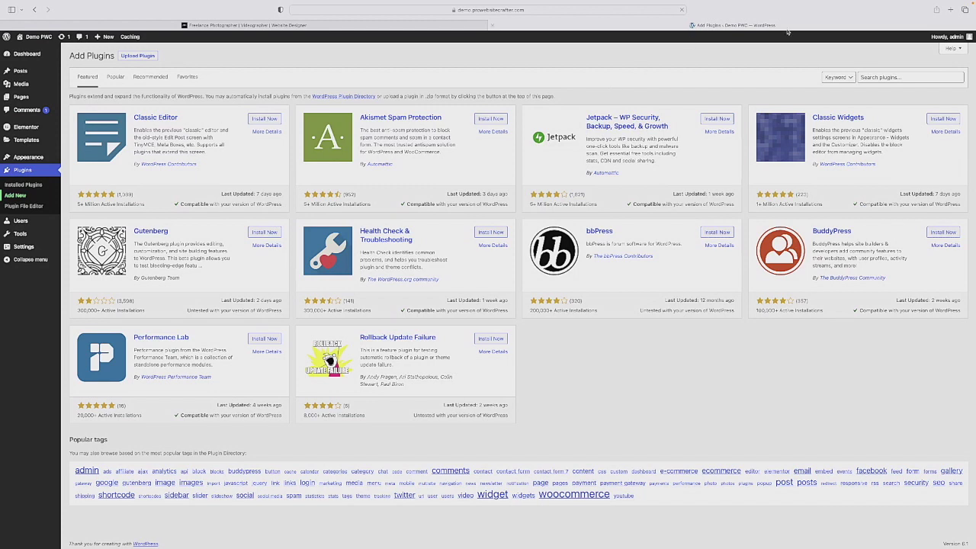
{"action": "left_click", "coordinate": [893, 77]}
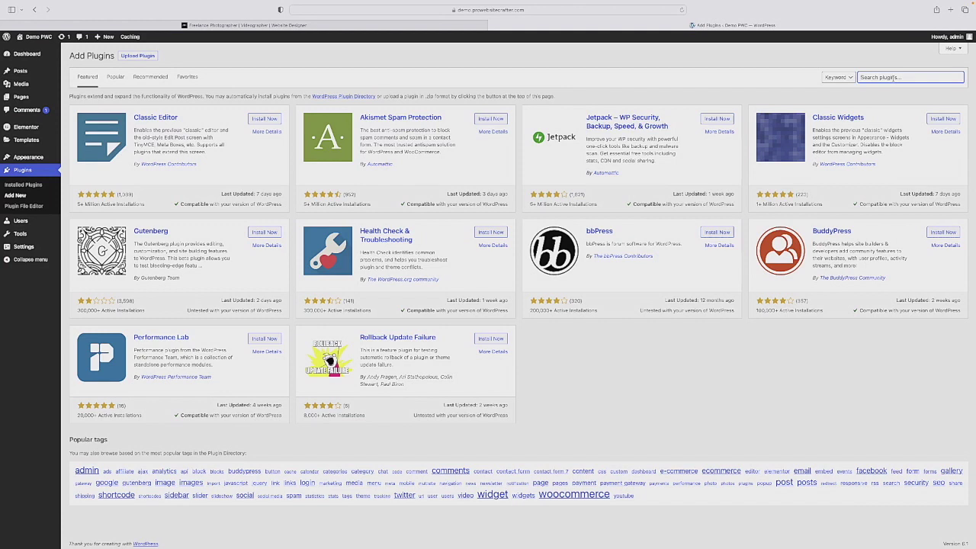
{"action": "type", "text": "updraft plus"}
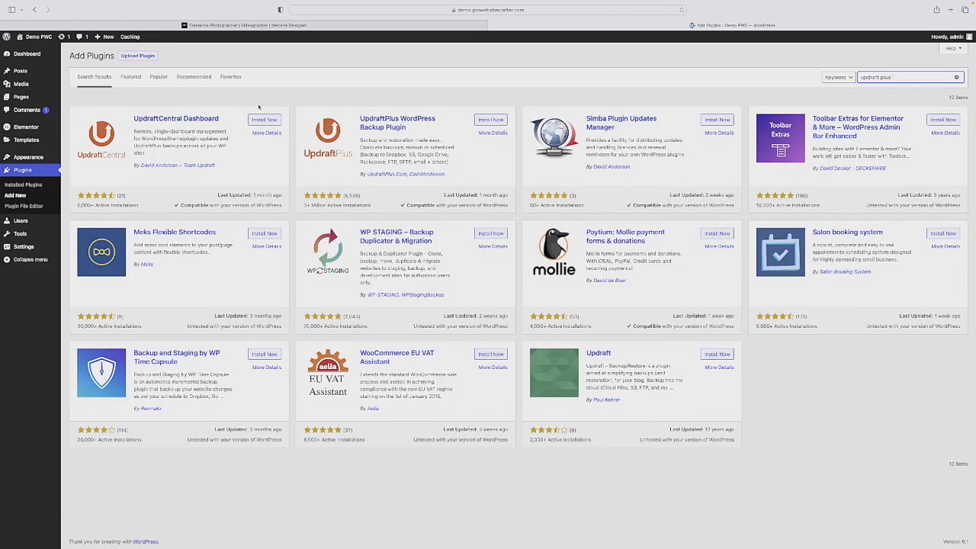
{"action": "left_click", "coordinate": [490, 119]}
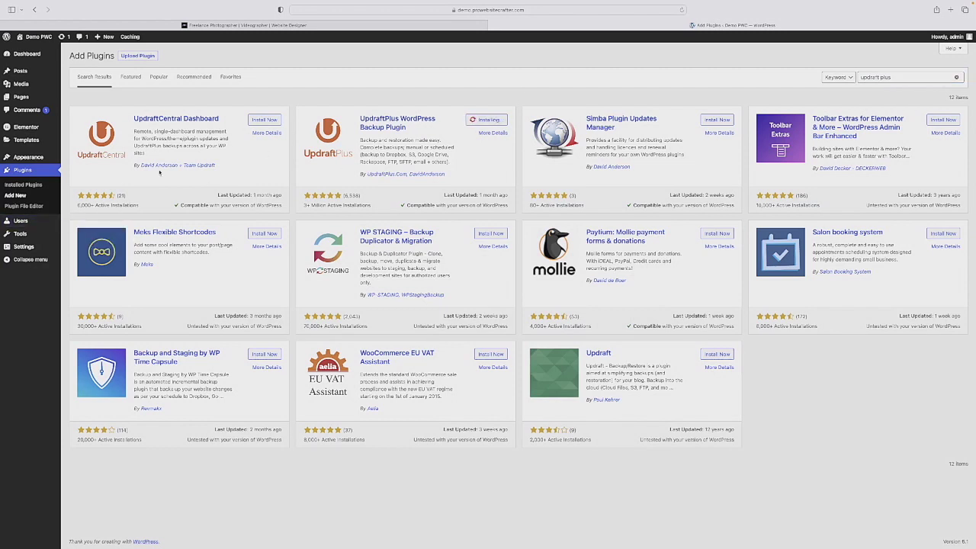
{"action": "left_click", "coordinate": [41, 185]}
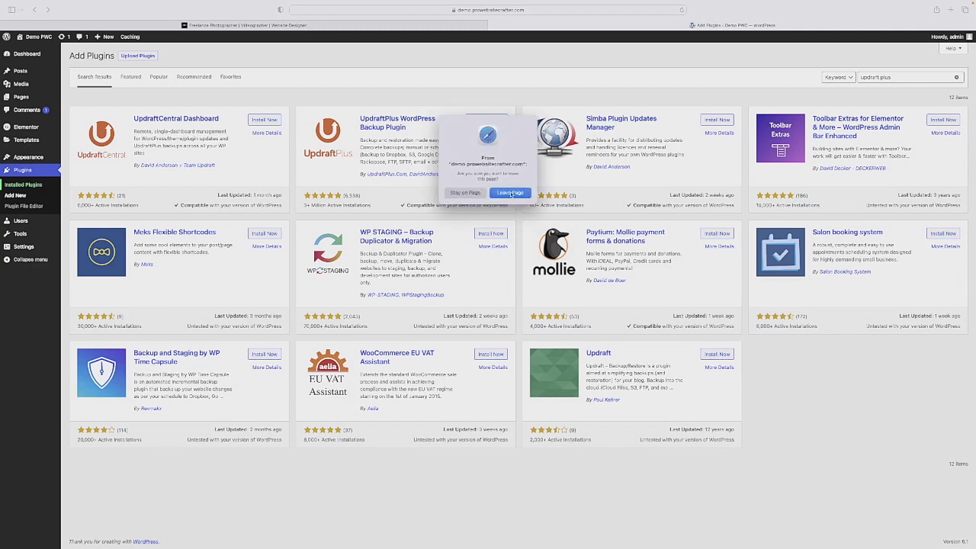
{"action": "left_click", "coordinate": [465, 193]}
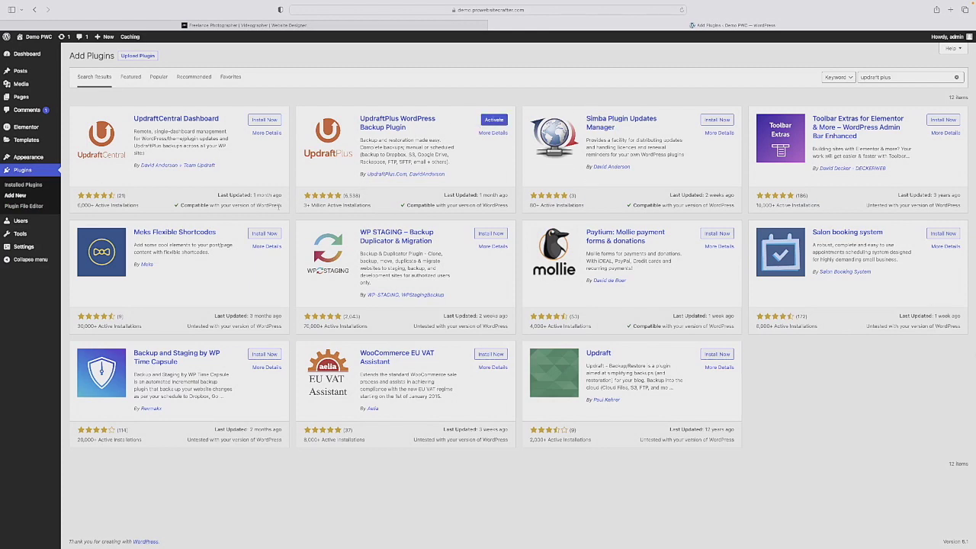
Activate UpdraftPlus - Backup/Restore from the list of installed plugins and dismiss its welcome message.
{"action": "left_click", "coordinate": [34, 184]}
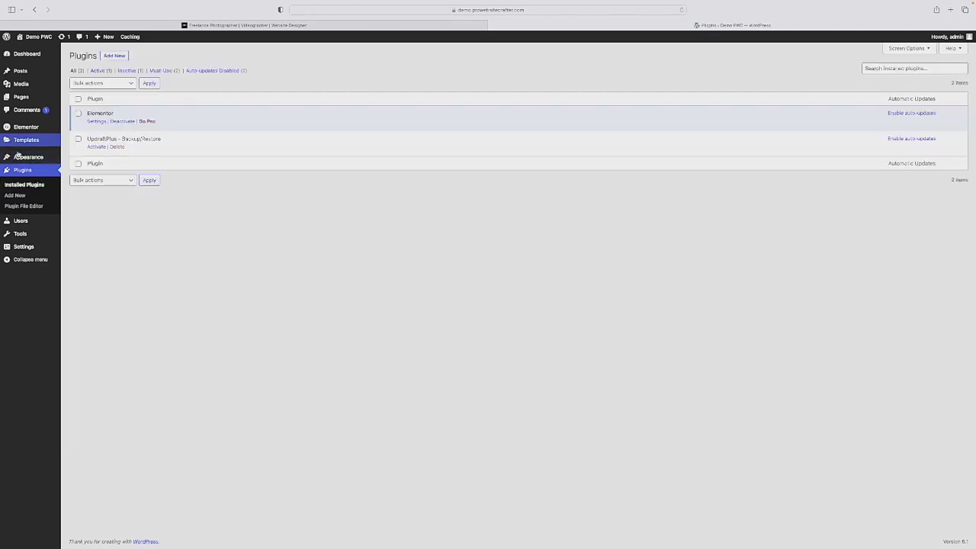
{"action": "left_click", "coordinate": [90, 146]}
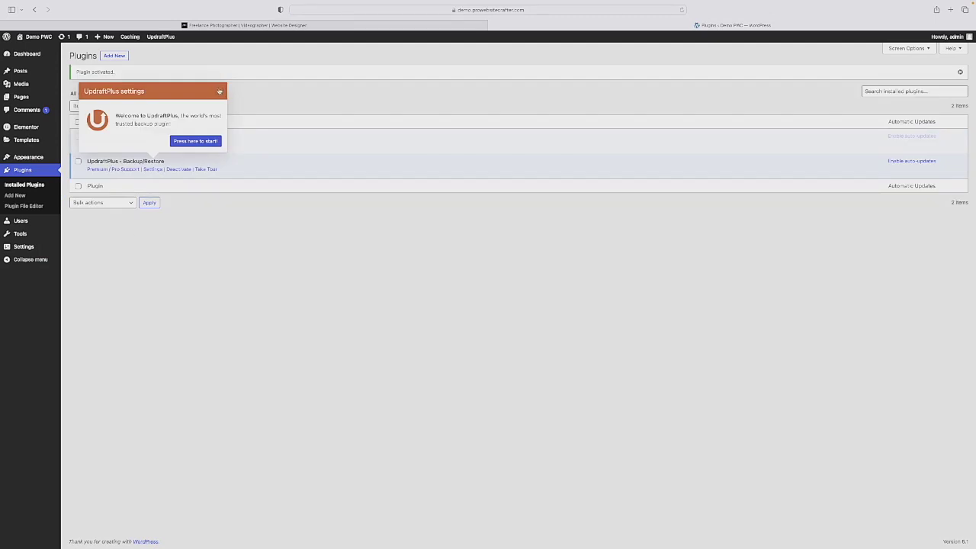
{"action": "left_click", "coordinate": [219, 91]}
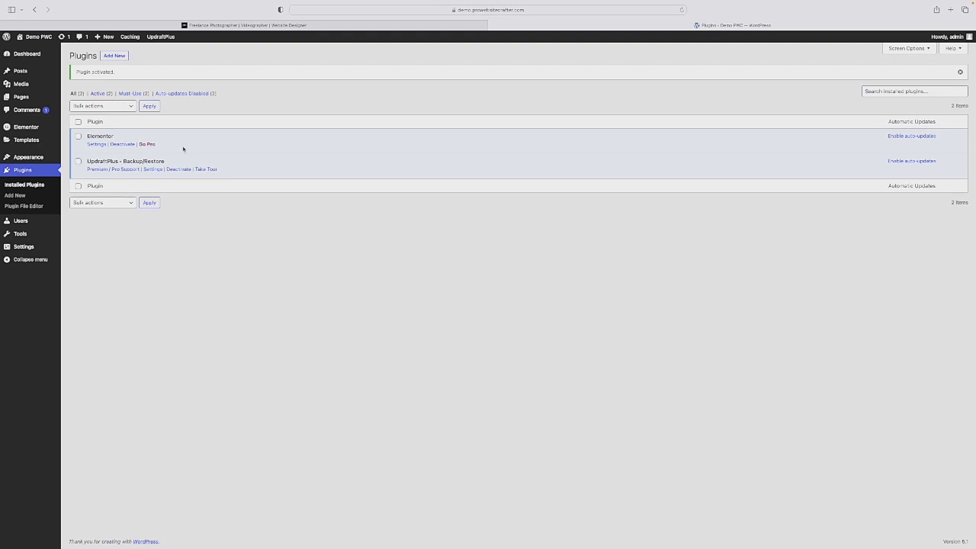
Examine the bulk actions offered for installed plugins and the list of plugins with auto-updates disabled.
{"action": "left_click", "coordinate": [90, 107]}
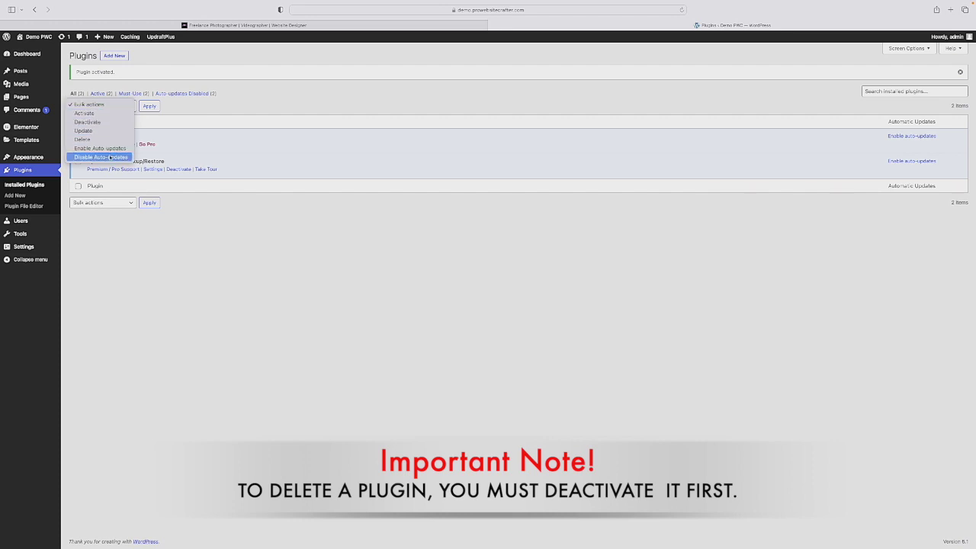
{"action": "left_click", "coordinate": [165, 267]}
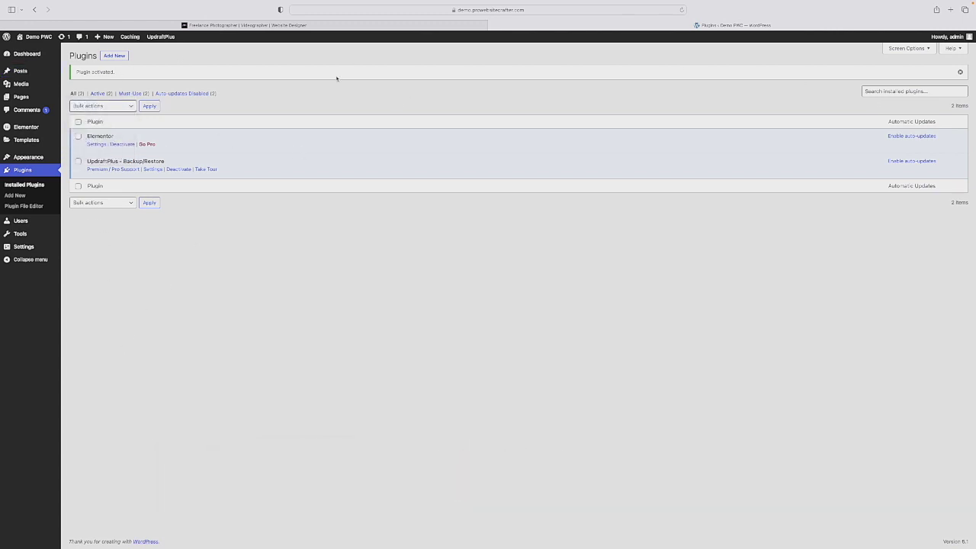
{"action": "left_click", "coordinate": [135, 94]}
{"action": "left_click", "coordinate": [188, 95]}
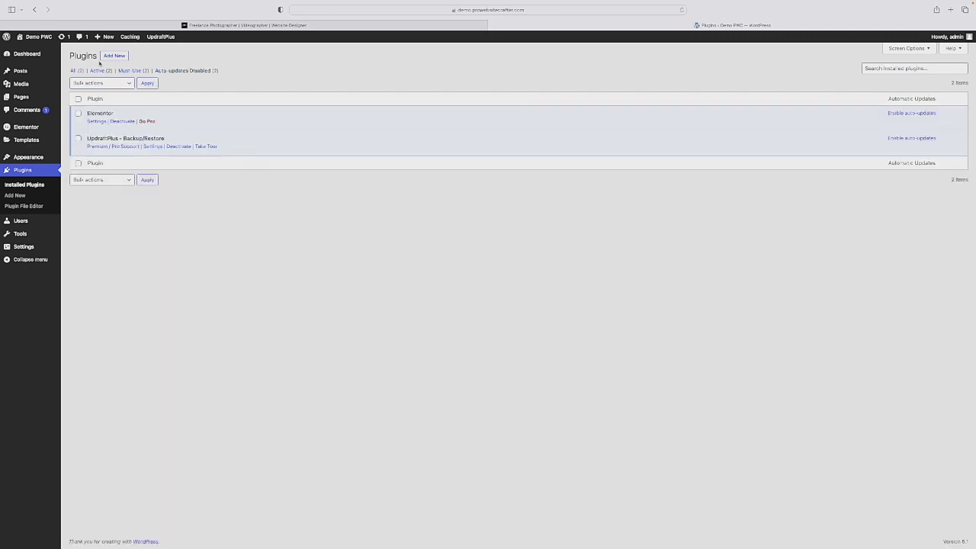
{"action": "mouse_move", "coordinate": [108, 38]}
{"action": "left_click", "coordinate": [34, 10]}
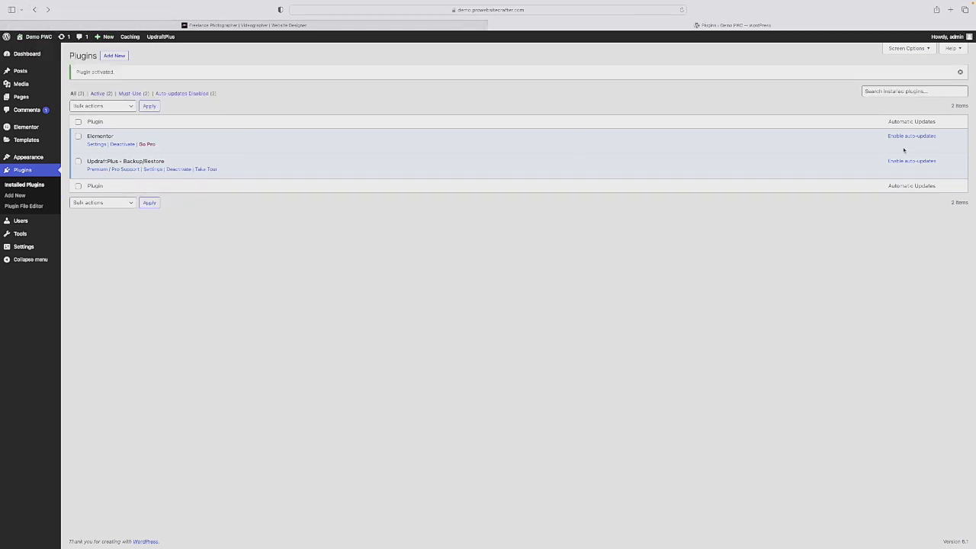
Switch UpdraftPlus auto-updates on and off again, checking the auto-update filter lists before returning to all plugins.
{"action": "left_click", "coordinate": [926, 163]}
{"action": "left_click", "coordinate": [197, 93]}
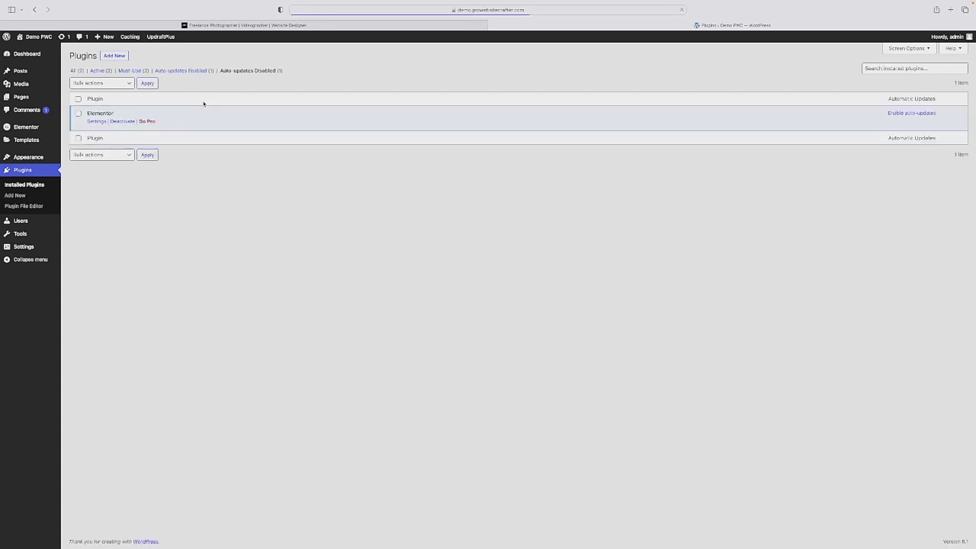
{"action": "left_click", "coordinate": [181, 71]}
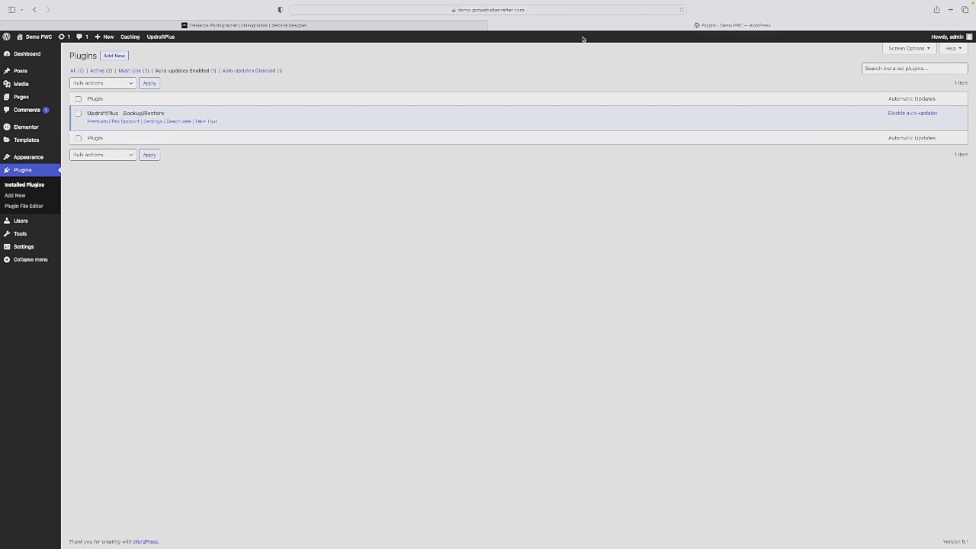
{"action": "left_click", "coordinate": [904, 113]}
{"action": "left_click", "coordinate": [80, 71]}
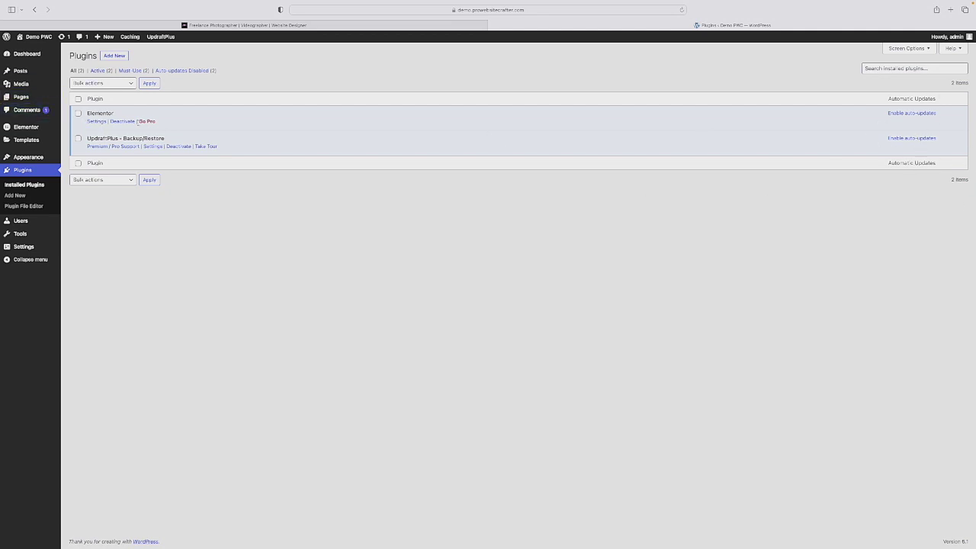
View Elementor's general settings and return to the list of installed plugins.
{"action": "left_click", "coordinate": [96, 122]}
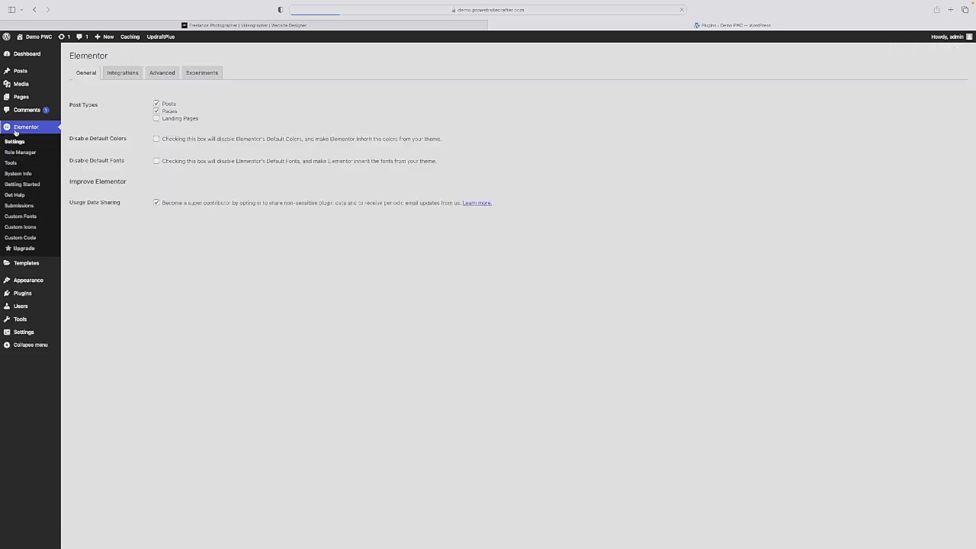
{"action": "left_click", "coordinate": [34, 9]}
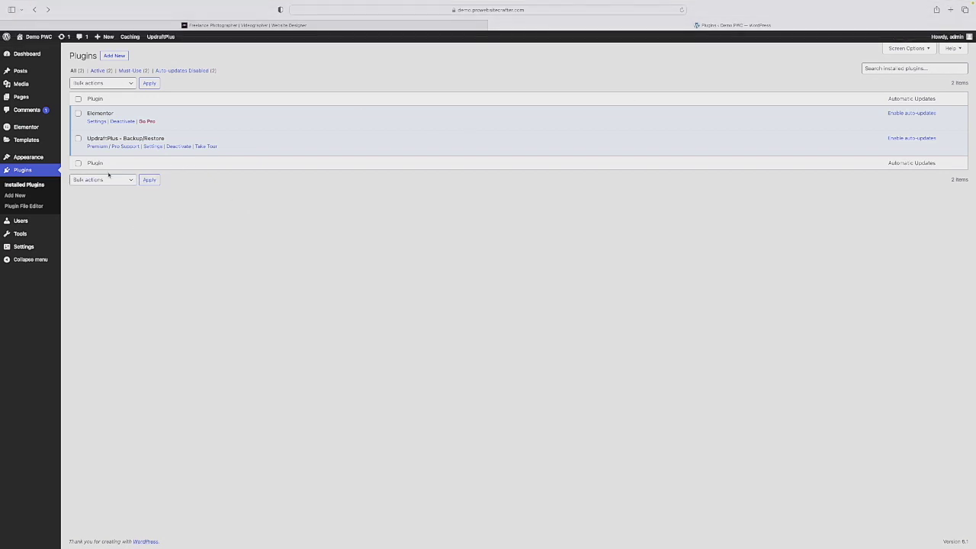
{"action": "left_click", "coordinate": [897, 68]}
Look through elementor.php in the plugin file editor and go back to the installed plugins.
{"action": "left_click", "coordinate": [32, 207]}
{"action": "scroll", "coordinate": [226, 240], "scroll_direction": "down", "scroll_amount": 10}
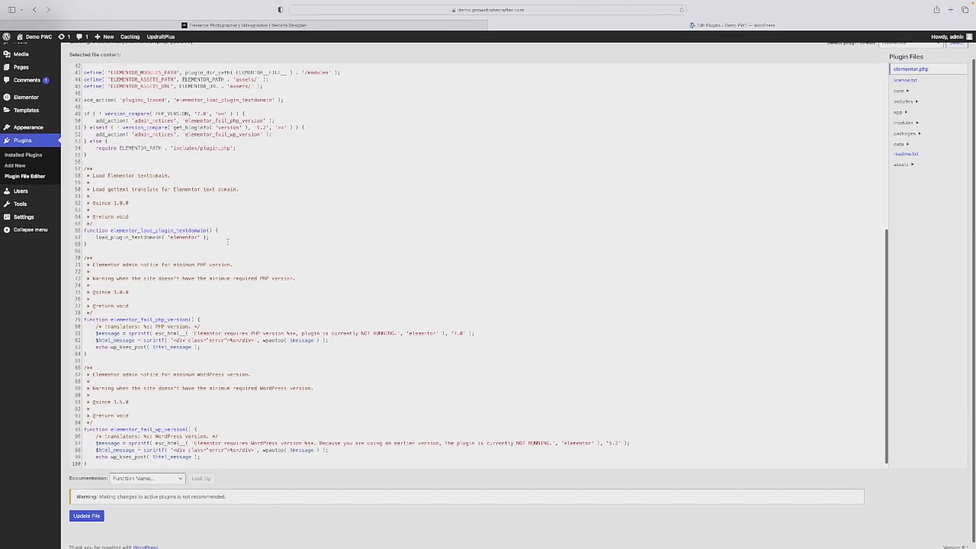
{"action": "scroll", "coordinate": [227, 241], "scroll_direction": "up", "scroll_amount": 10}
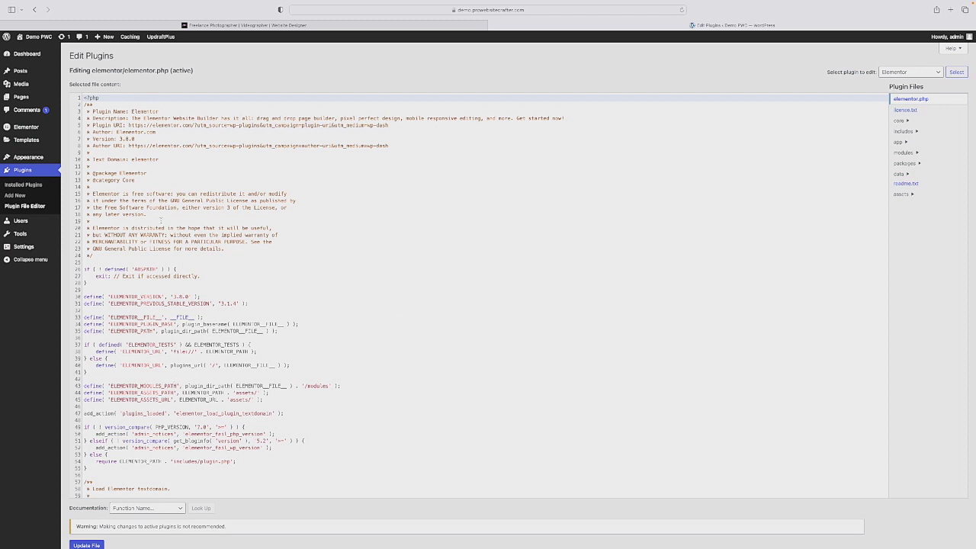
{"action": "left_click", "coordinate": [19, 186]}
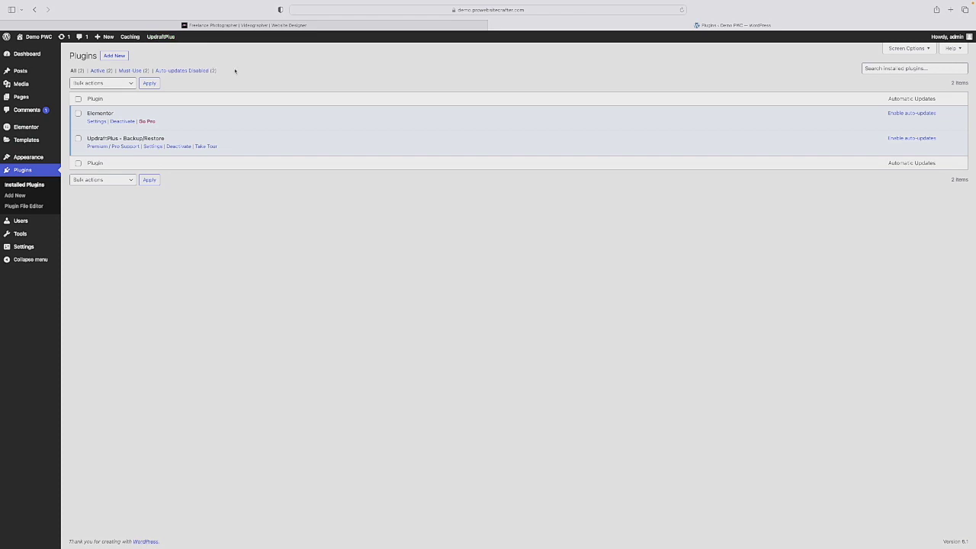
In the plugin list's screen options, try showing the Description column and hide the Automatic Updates column.
{"action": "left_click", "coordinate": [906, 48]}
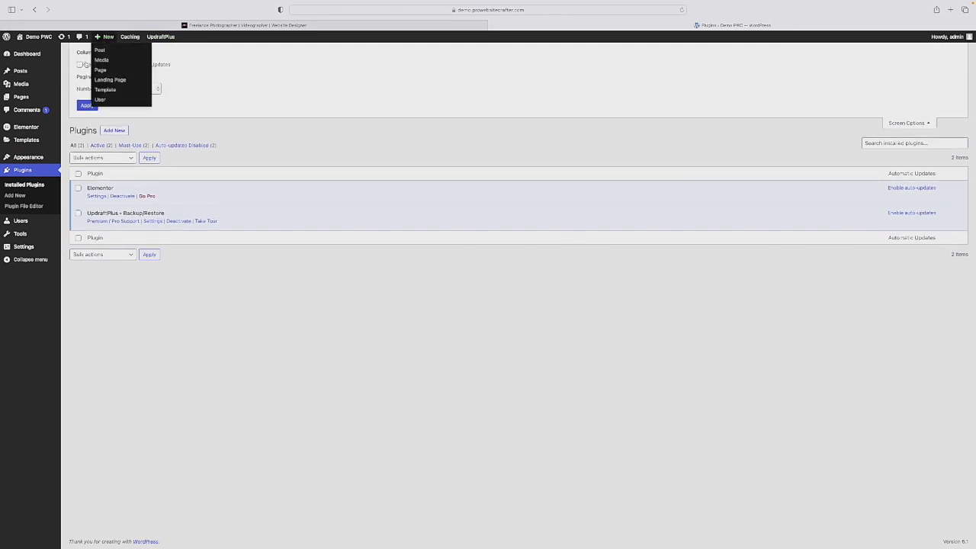
{"action": "left_click", "coordinate": [79, 64]}
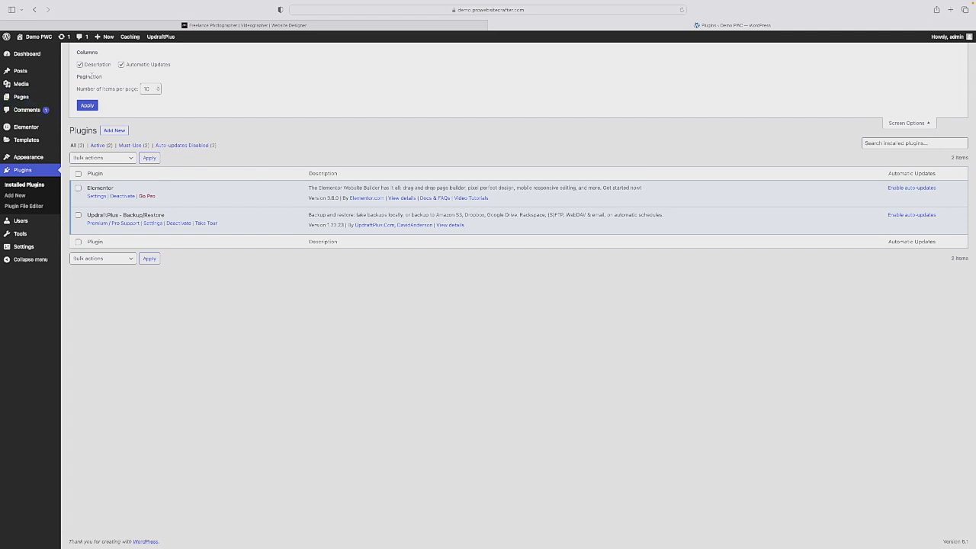
{"action": "left_click", "coordinate": [79, 64]}
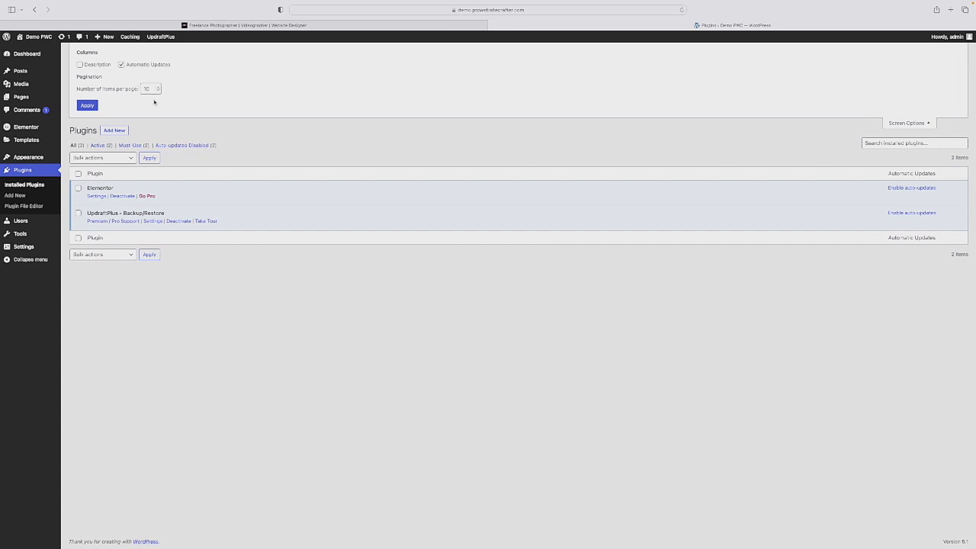
{"action": "left_click", "coordinate": [126, 67]}
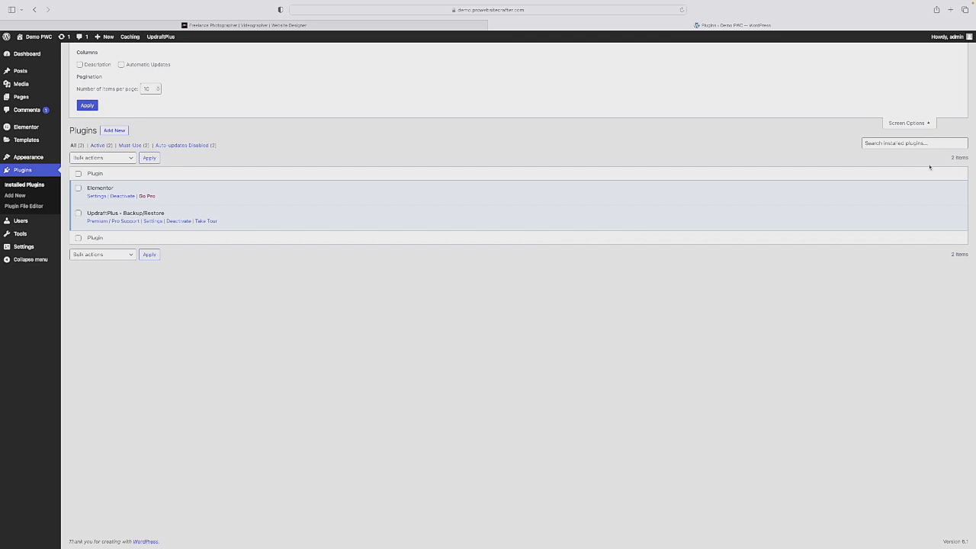